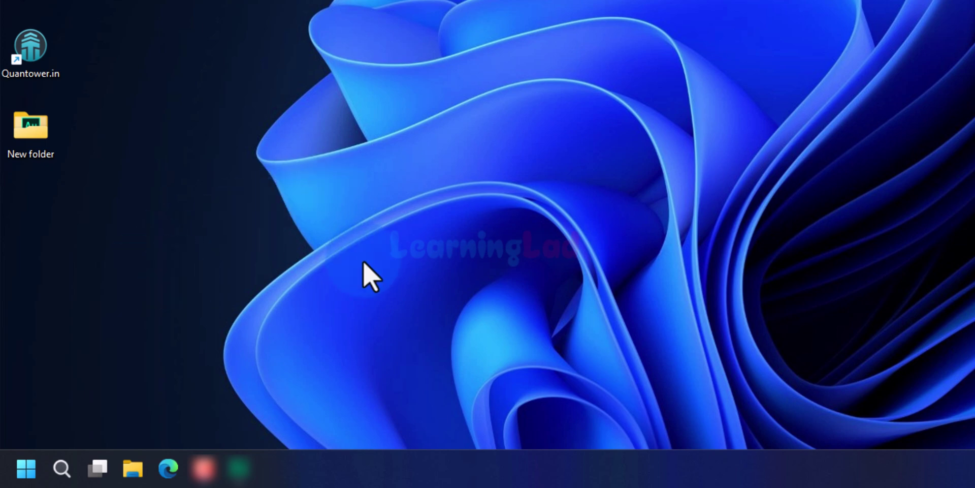
Step: Launch Microsoft Edge and go to google.com
left_click(168, 468)
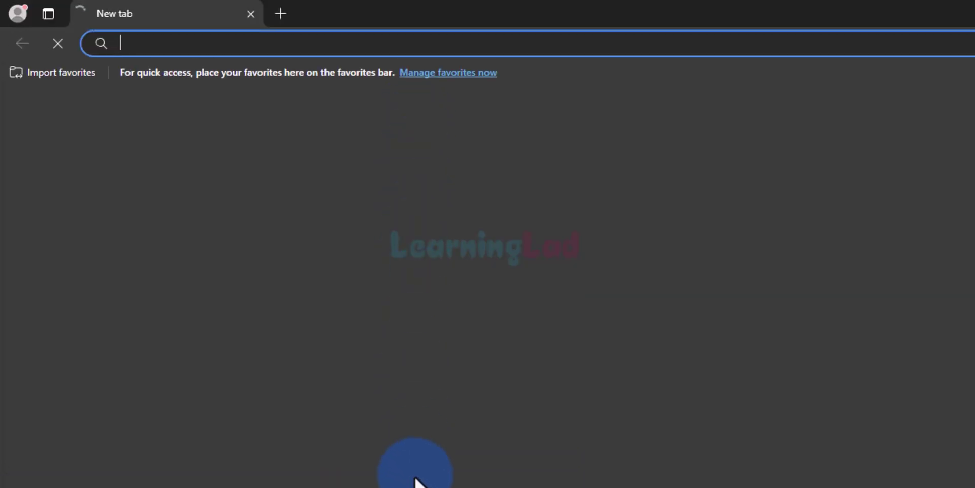
type("google")
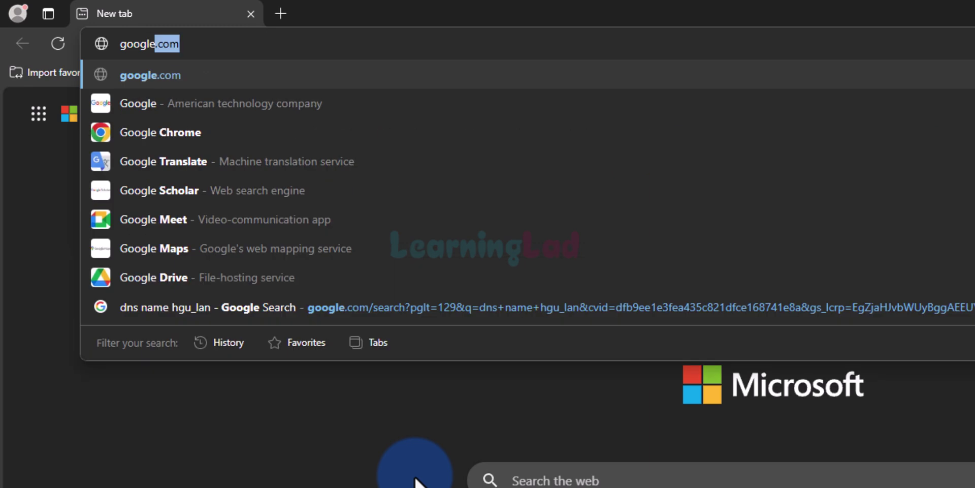
key("Return")
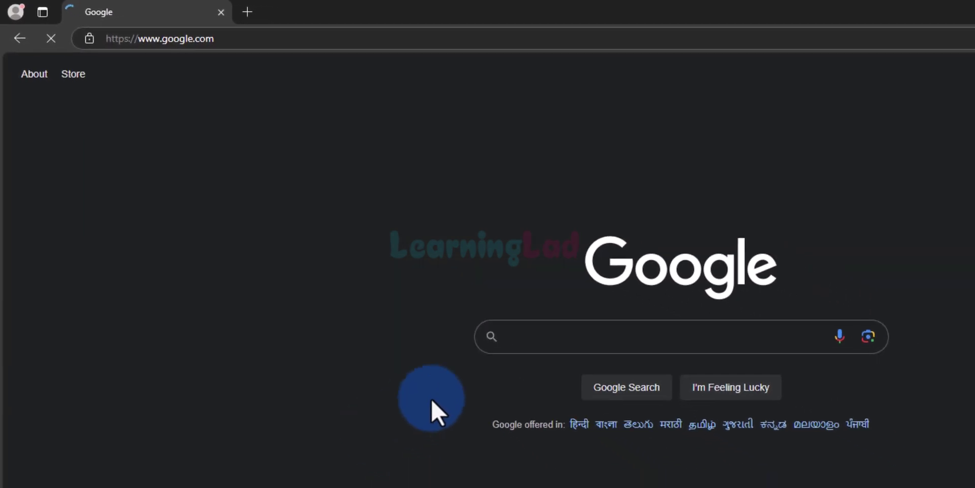
Step: Search Google for 'java jdk' and open Oracle's Java Downloads page from the results
left_click(562, 327)
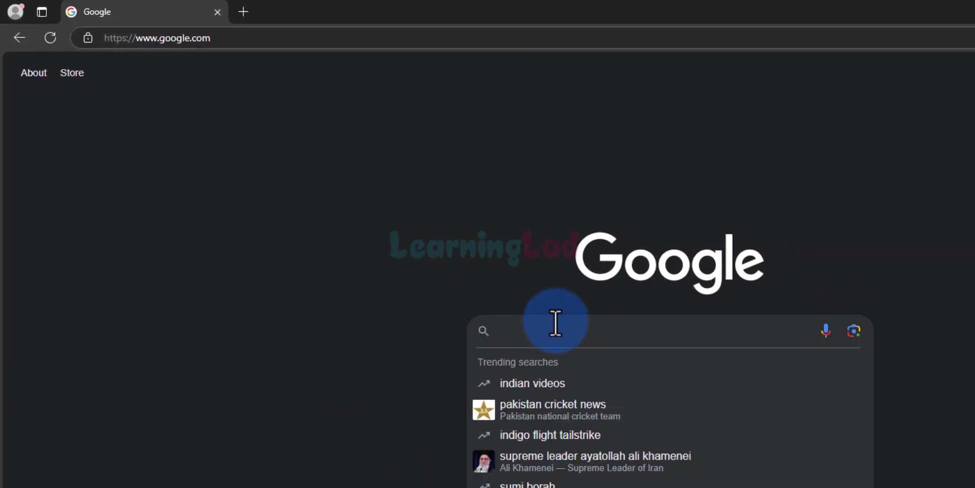
type("java jdk")
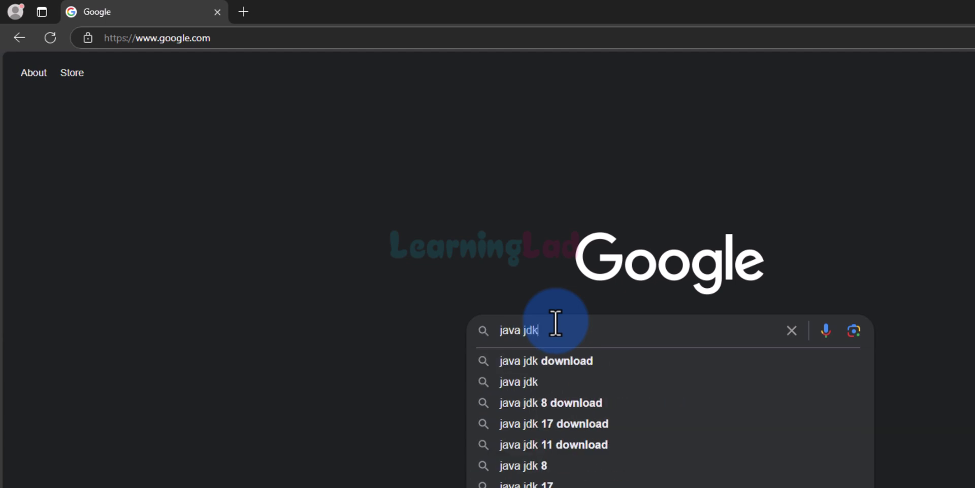
key("Return")
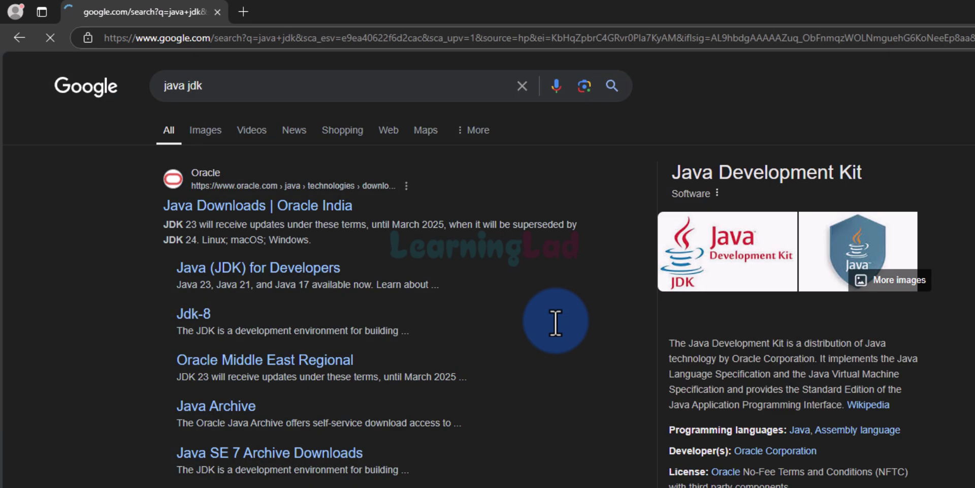
left_click(278, 224)
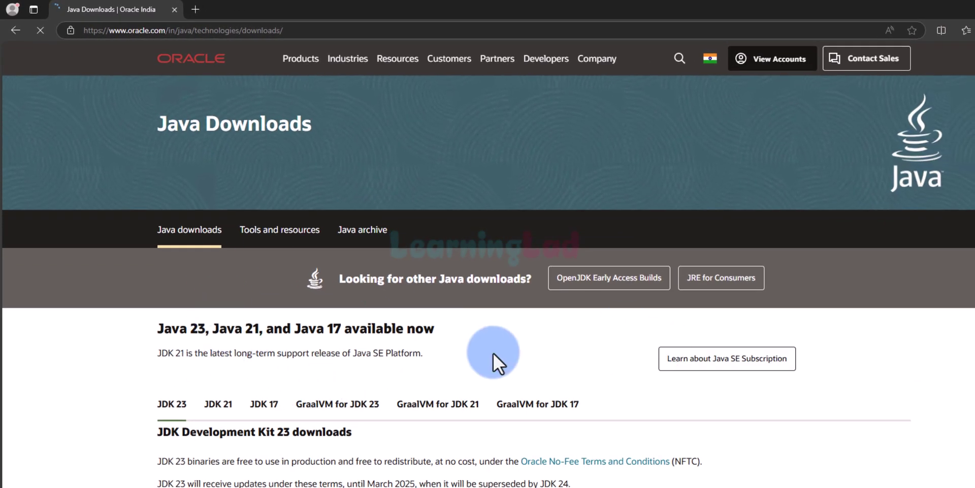
Step: Download jdk-23_windows-x64_bin.exe, the x64 Installer under JDK 23's Windows downloads
scroll(158, 356, "down", 1)
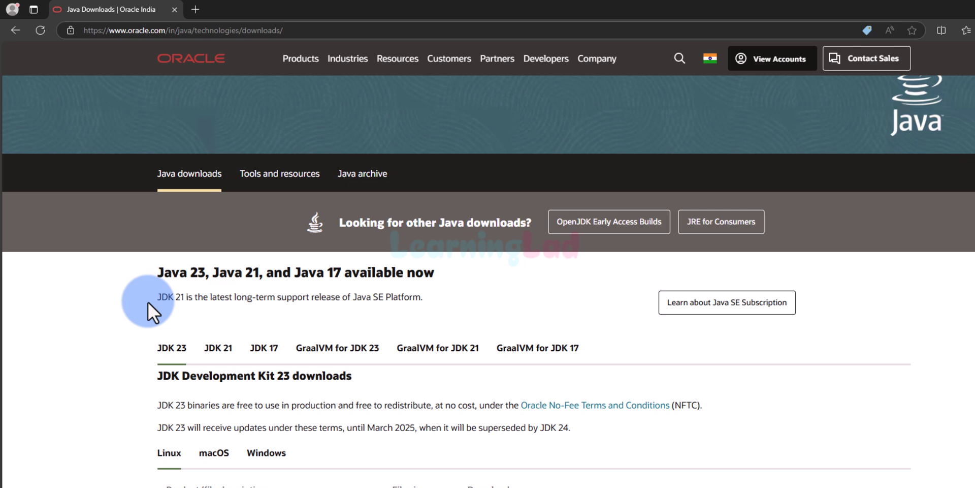
scroll(153, 303, "down", 2)
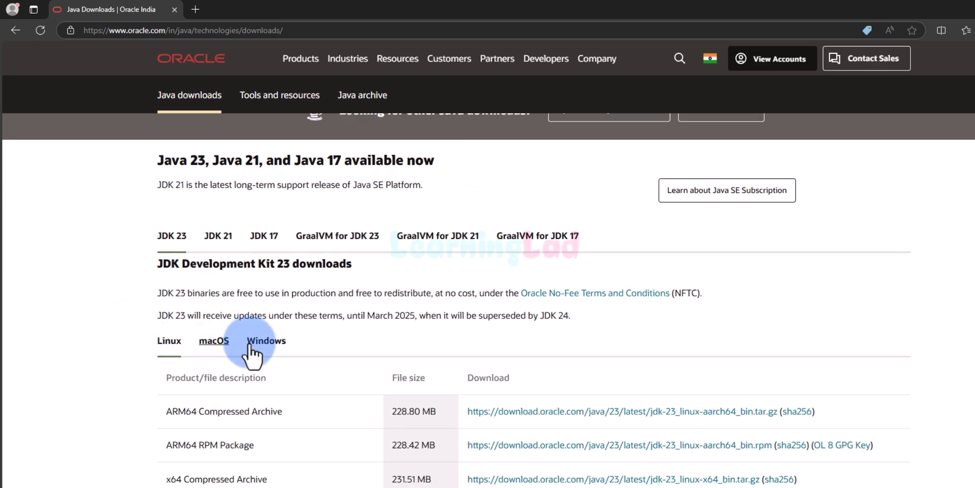
scroll(411, 299, "down", 1)
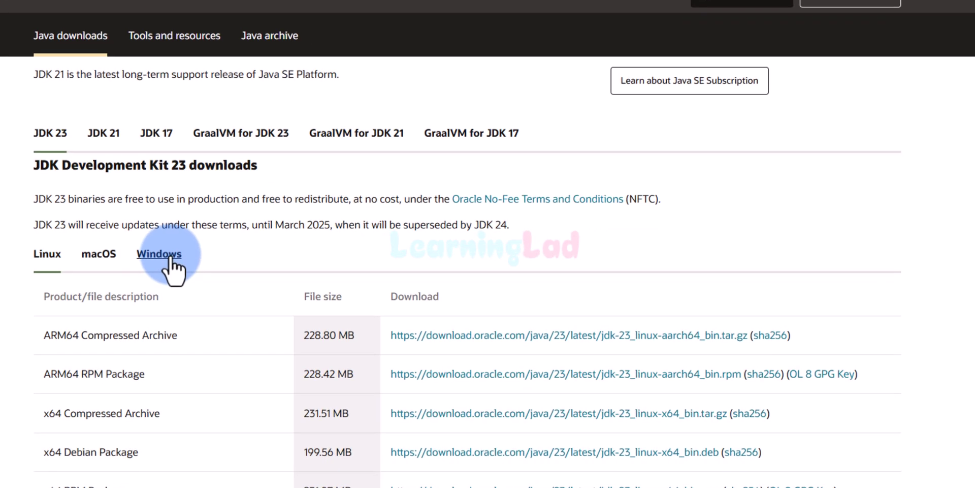
left_click(170, 257)
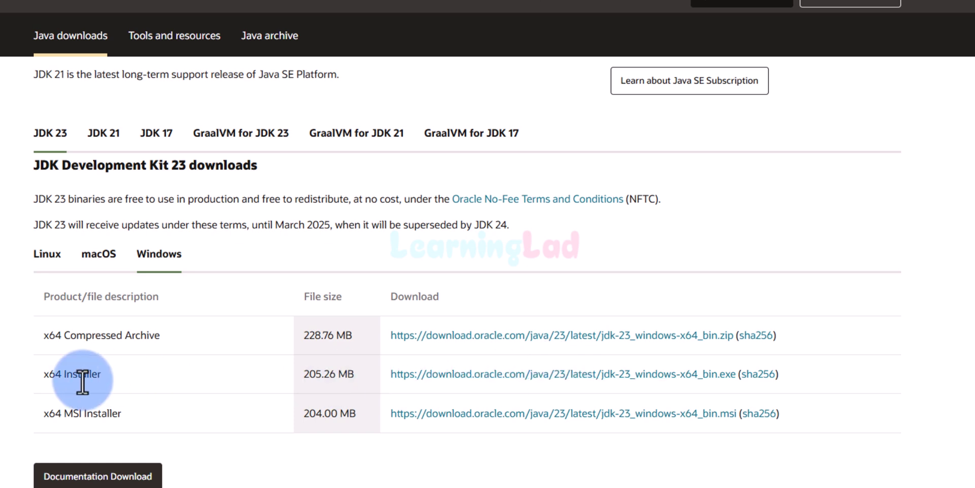
left_click(553, 376)
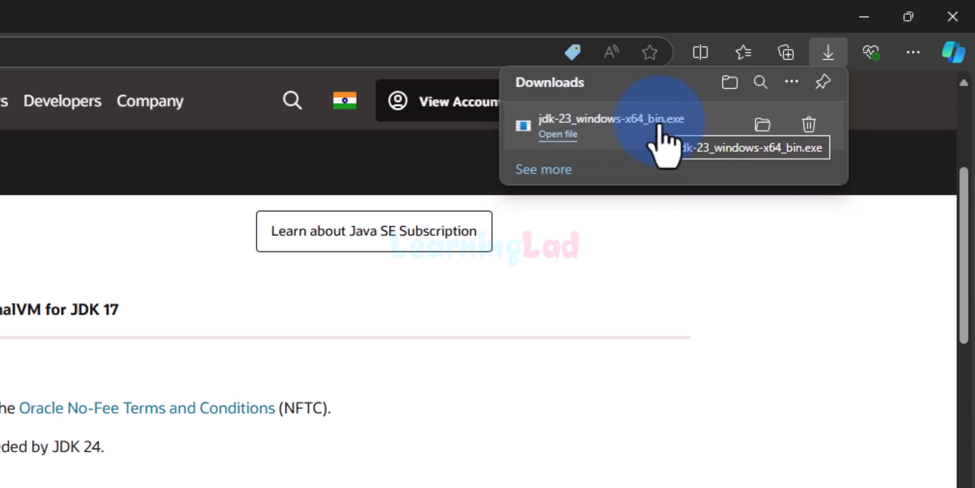
Step: Show the downloaded jdk-23_windows-x64_bin.exe in its Downloads folder in File Explorer
left_click(761, 131)
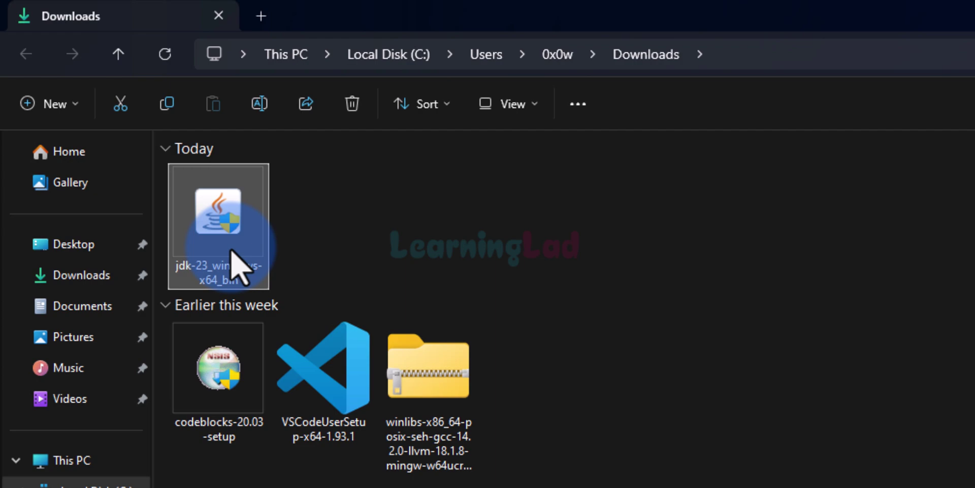
Step: Run the JDK 23 installer with the default folder C:\Program Files\Java\jdk-23\ and close it when finished
double_click(231, 250)
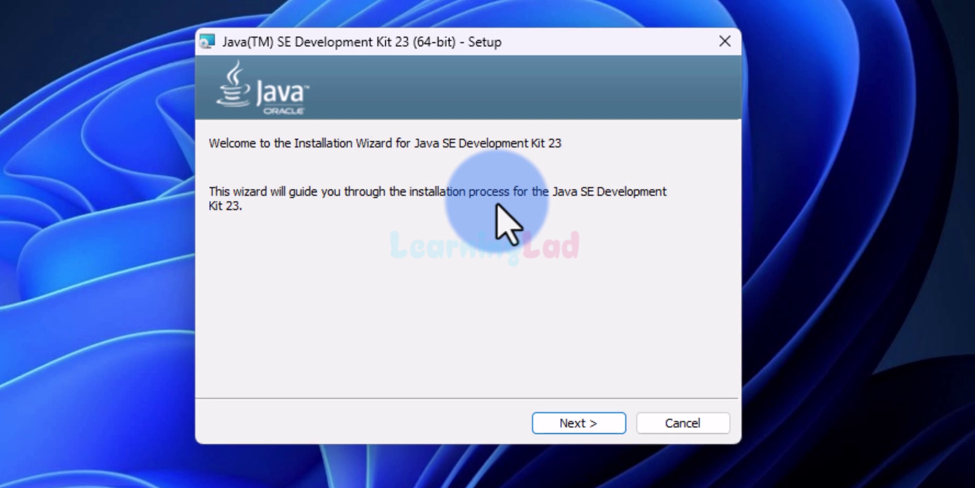
left_click(604, 425)
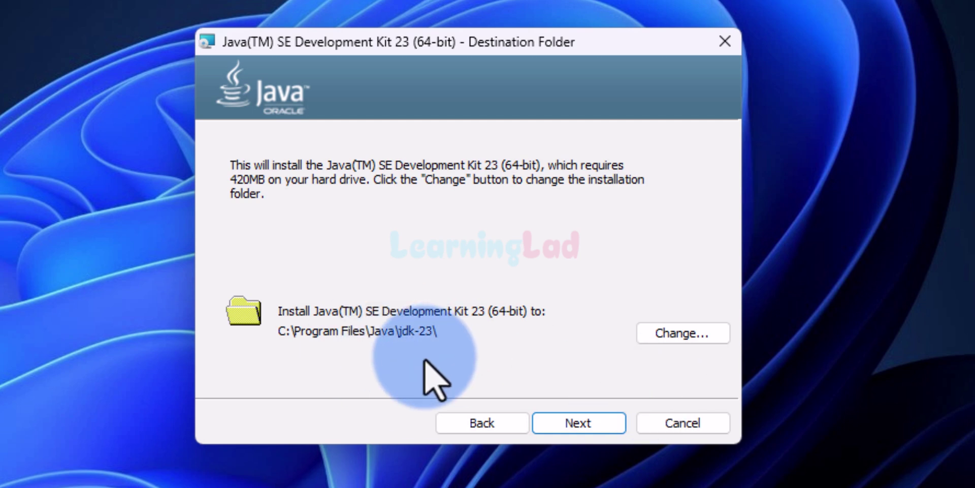
left_click(591, 429)
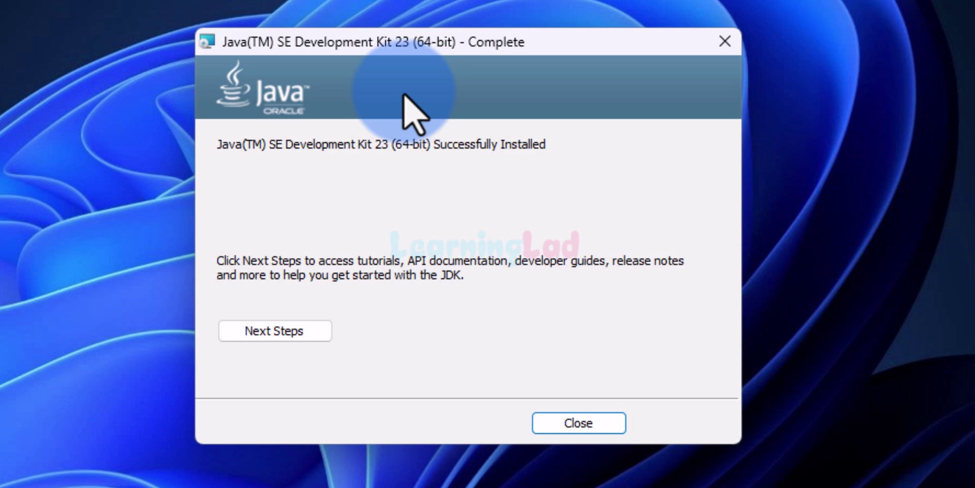
left_click(593, 429)
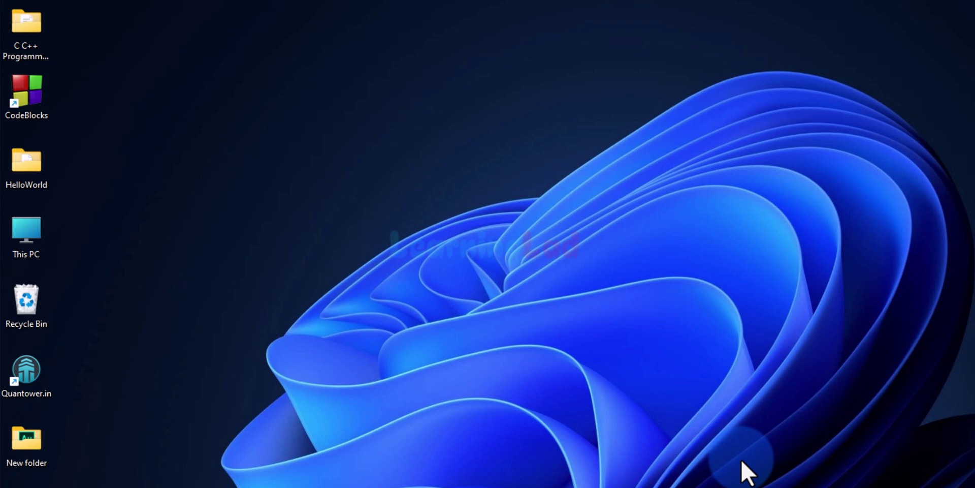
Step: Browse from This PC to C:\Program Files\Java\jdk-23\bin, listing java and javac
double_click(41, 252)
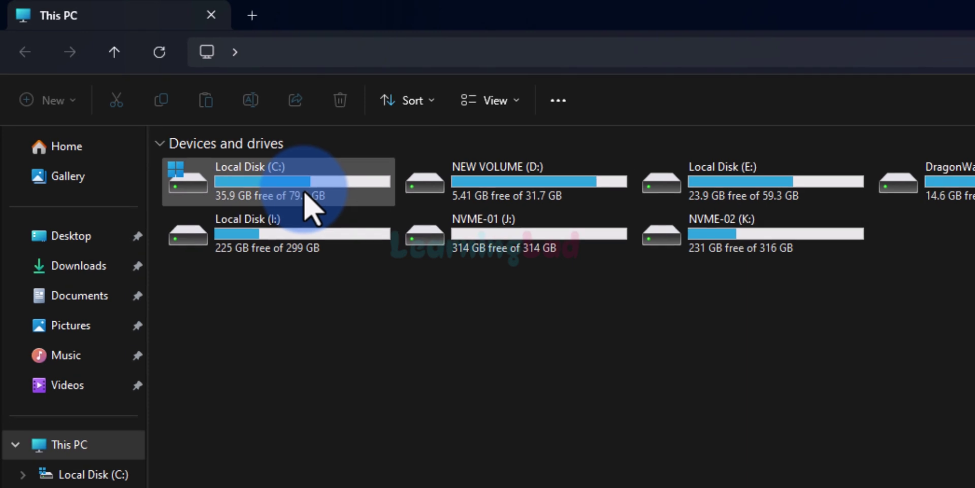
double_click(308, 202)
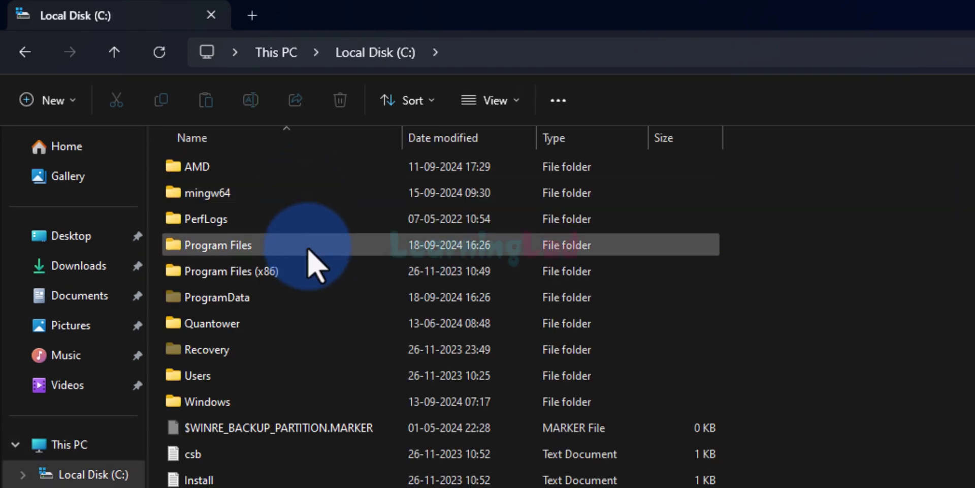
double_click(309, 249)
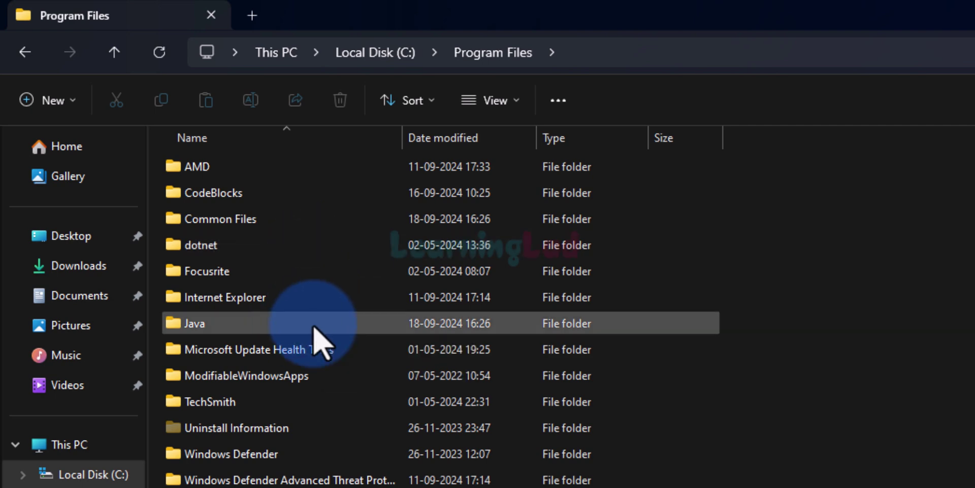
double_click(315, 328)
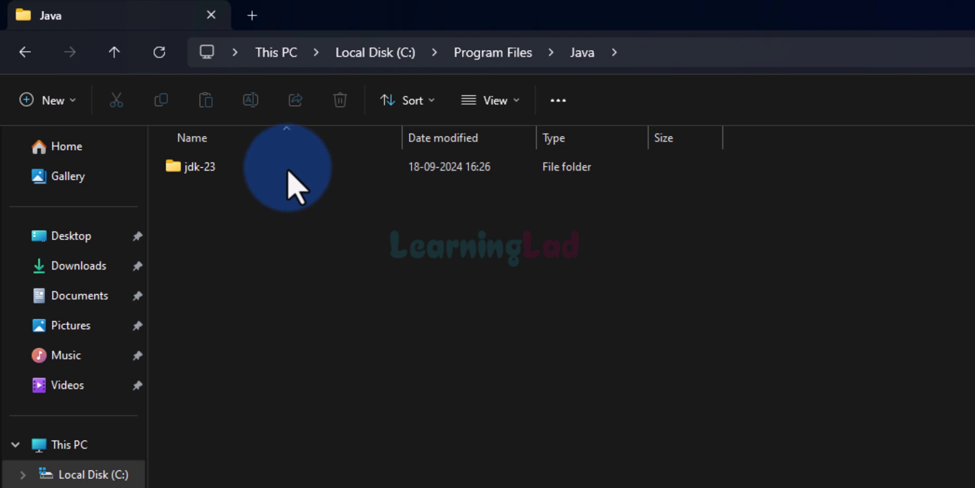
left_click(291, 163)
double_click(292, 164)
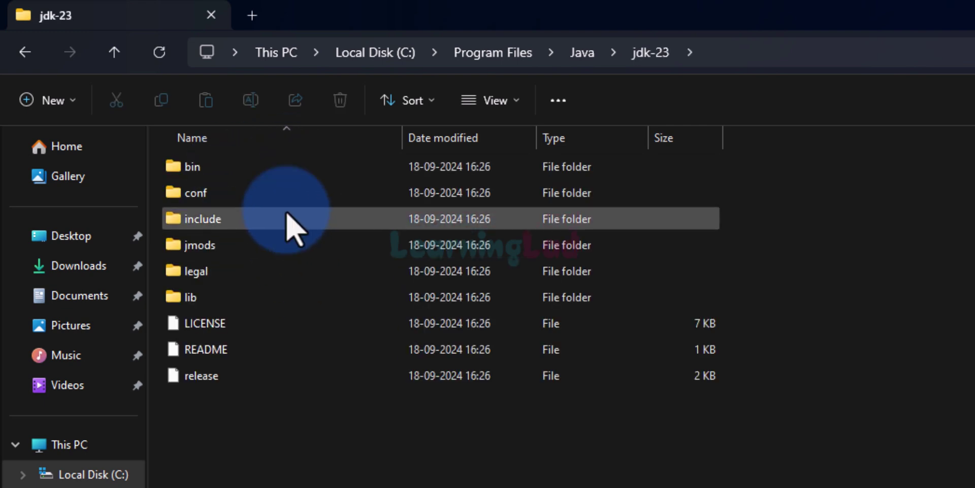
double_click(297, 167)
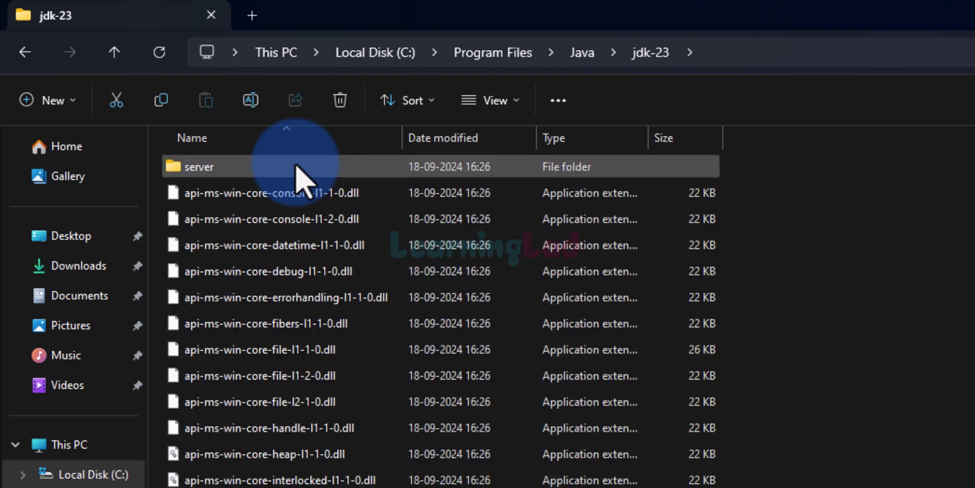
scroll(799, 474, "down", 6)
scroll(793, 470, "down", 16)
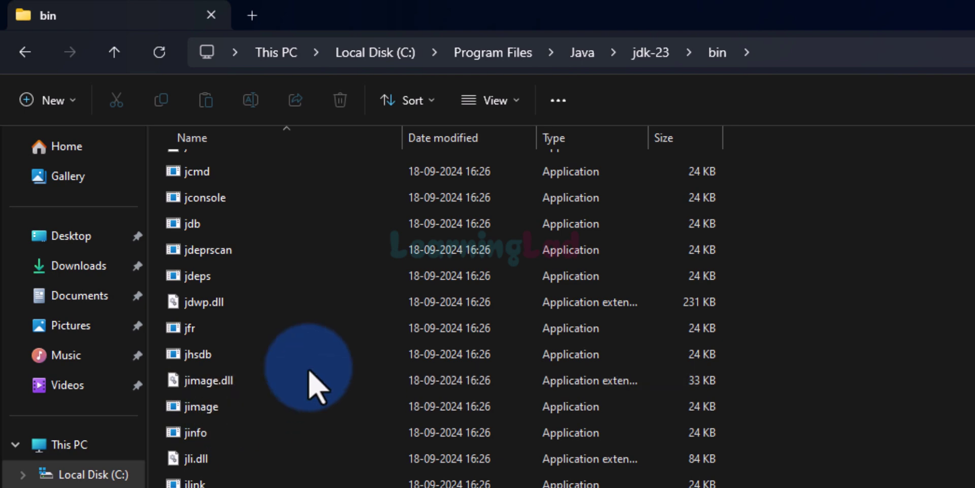
scroll(266, 398, "up", 3)
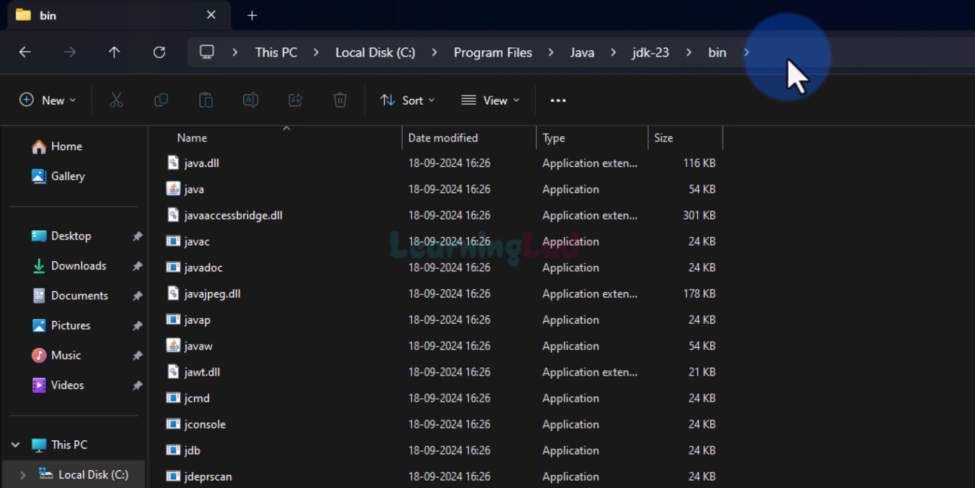
Step: Copy the path C:\Program Files\Java\jdk-23\bin from the Explorer address bar
left_click(815, 59)
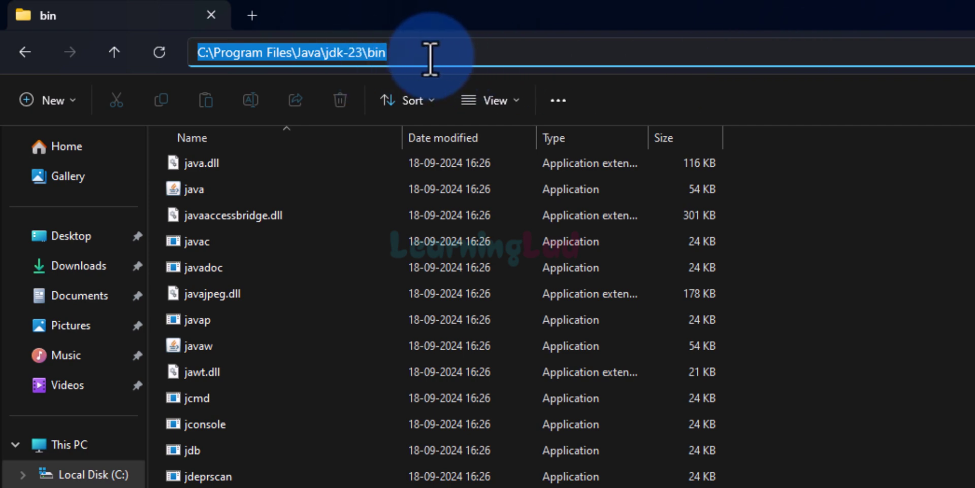
right_click(357, 53)
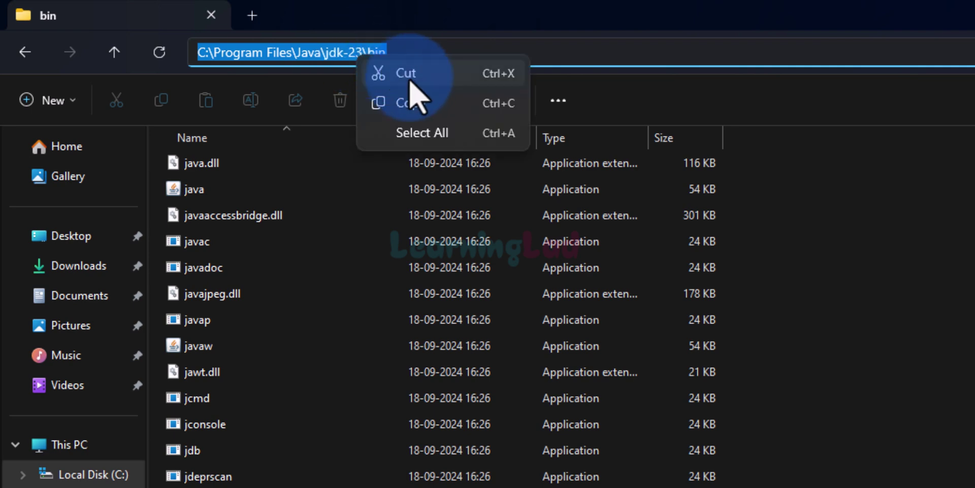
left_click(420, 112)
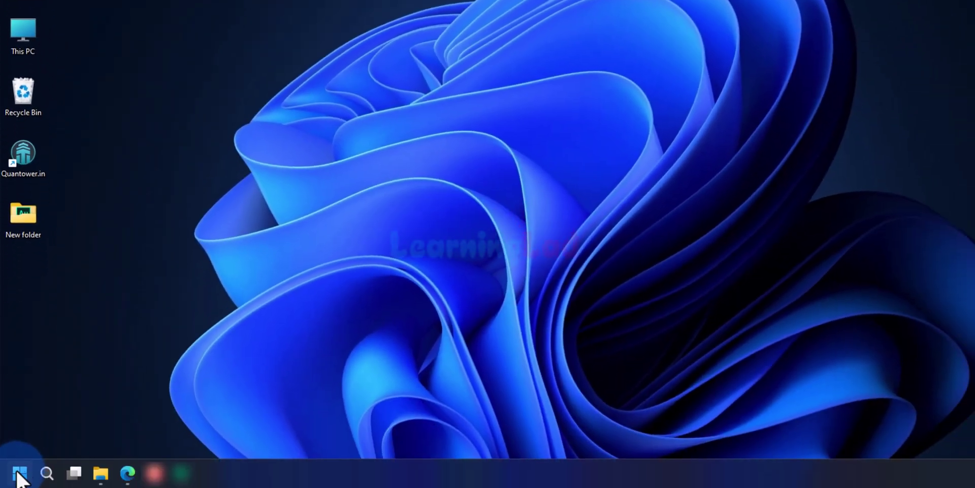
Step: Search Start for 'edit the system environment variables' and open System Properties on the Advanced tab
left_click(19, 472)
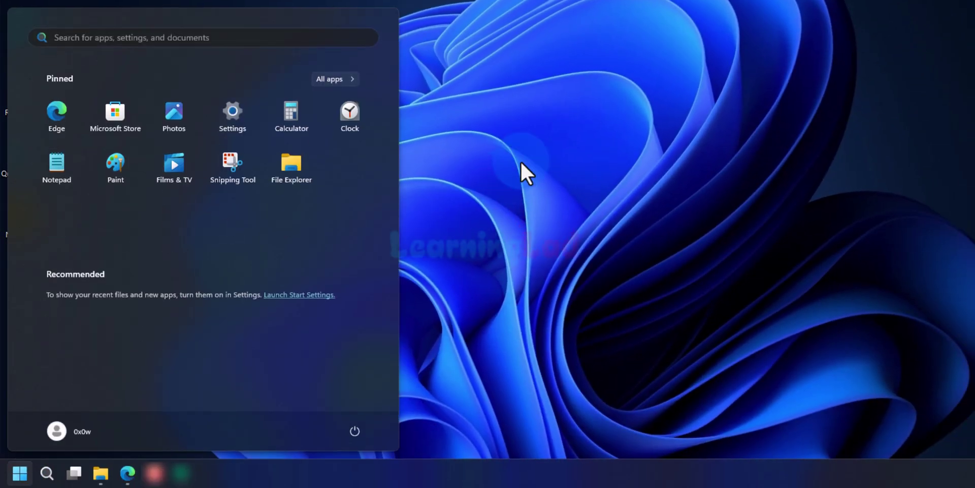
type("edit")
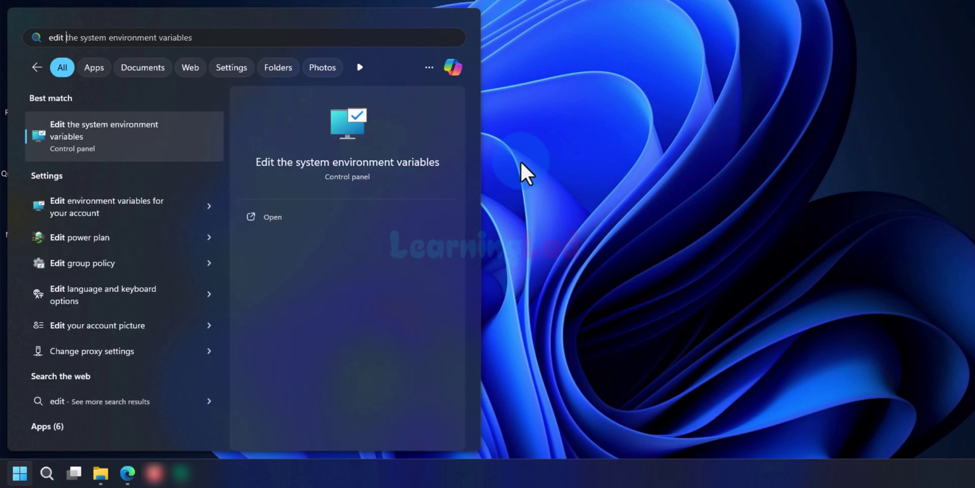
left_click(115, 136)
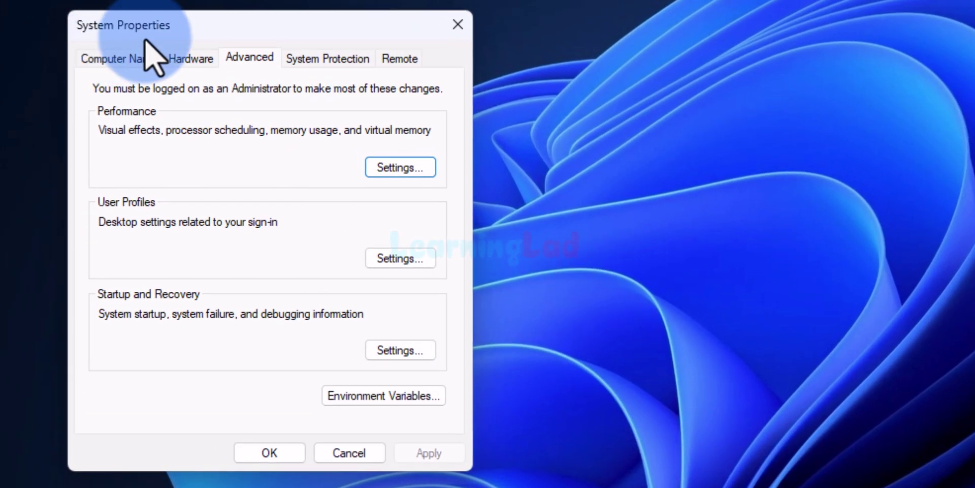
Step: In Environment Variables, open the system Path variable for editing
left_click(416, 399)
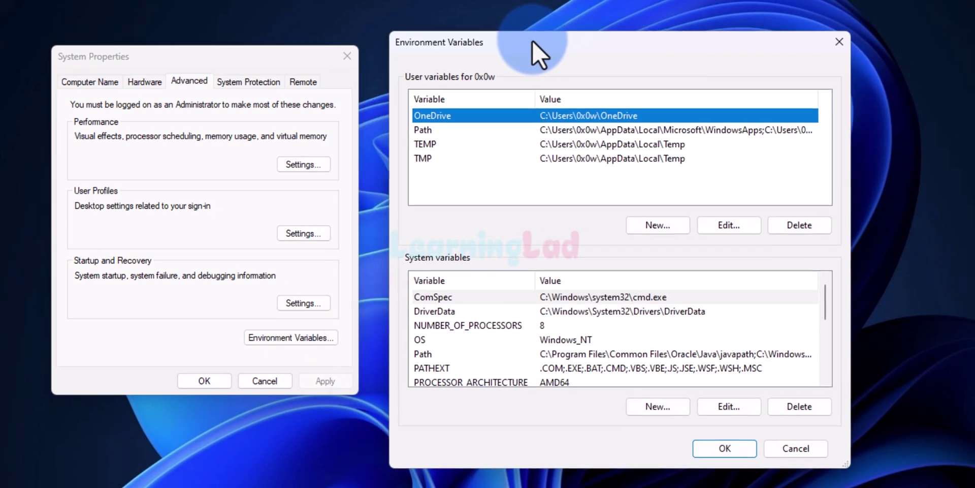
left_click_drag(532, 40, 523, 31)
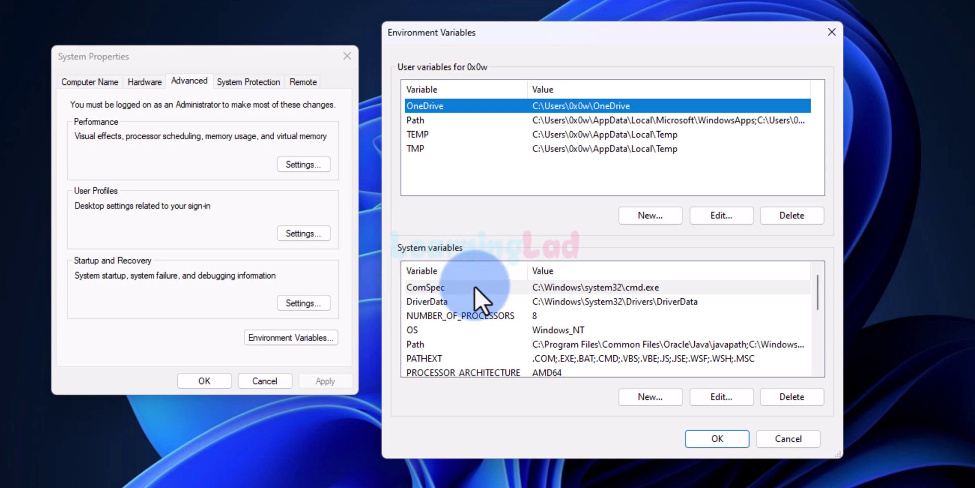
left_click(435, 348)
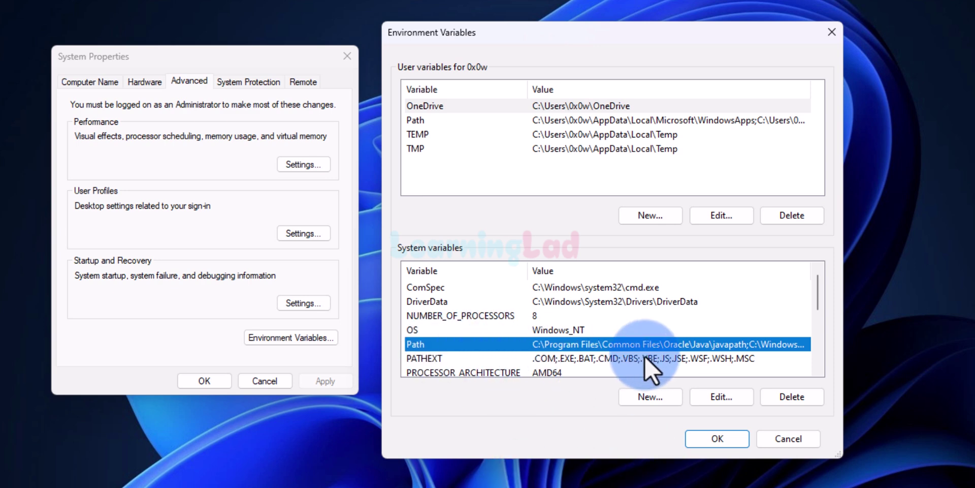
left_click(721, 397)
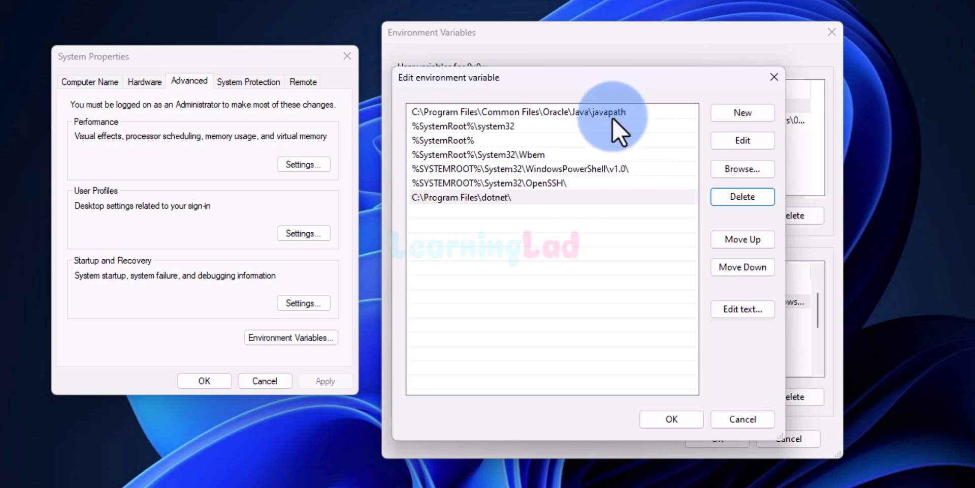
Step: Paste C:\Program Files\Java\jdk-23\bin as a new Path entry and save the Path variable
left_click(739, 115)
right_click(414, 212)
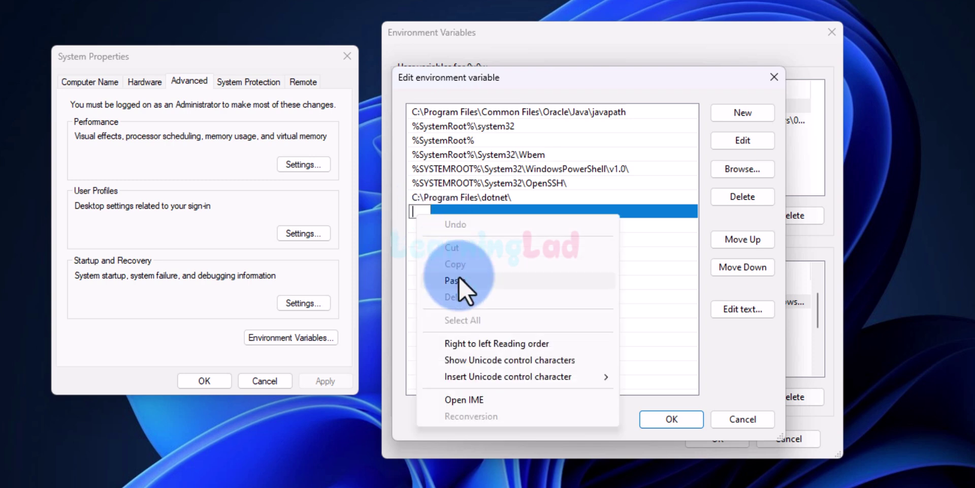
left_click(513, 285)
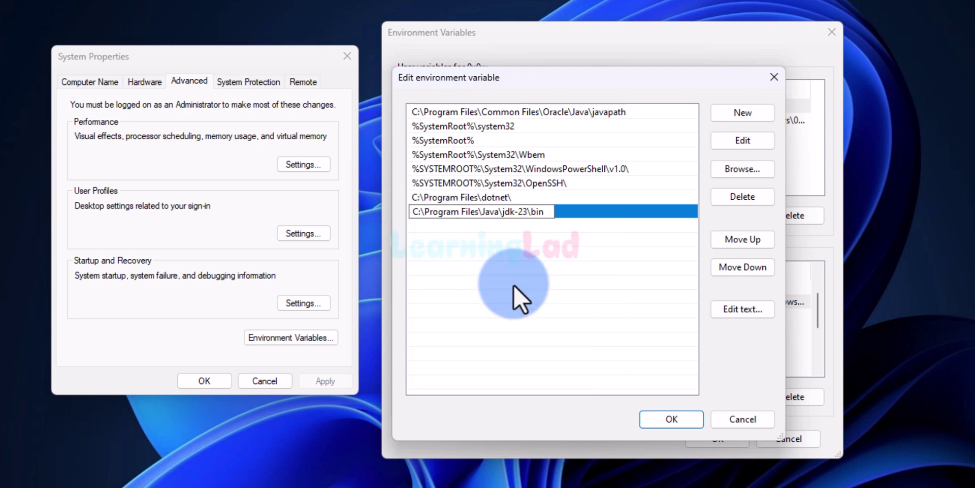
left_click(514, 284)
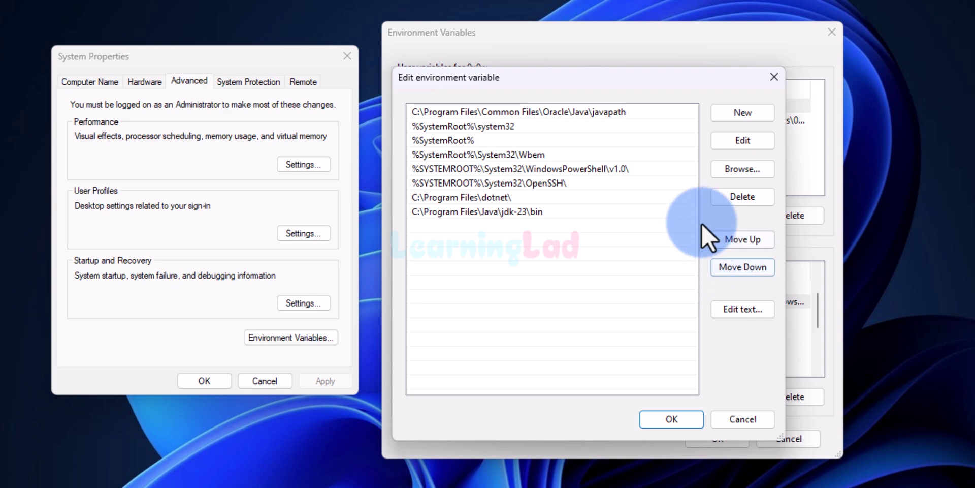
left_click(676, 418)
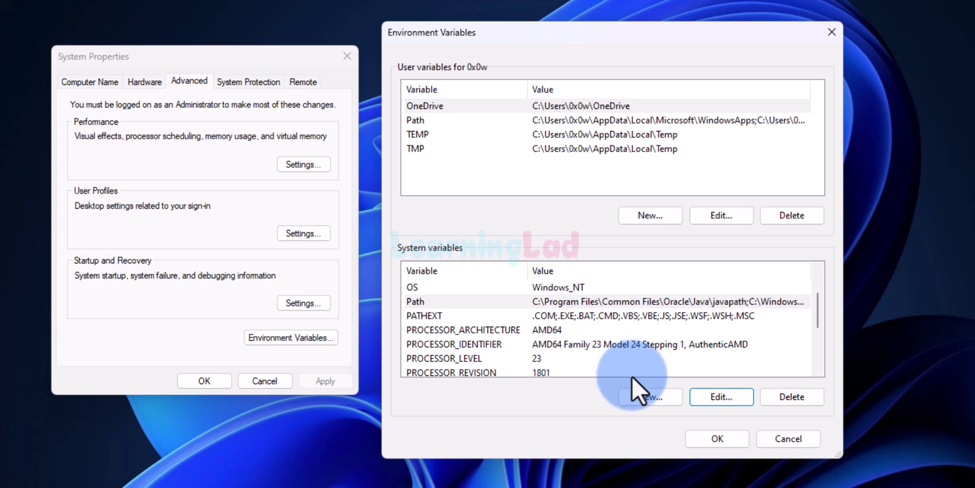
Step: Create a new system variable named JAVA_HOME and move to its value field
left_click(660, 396)
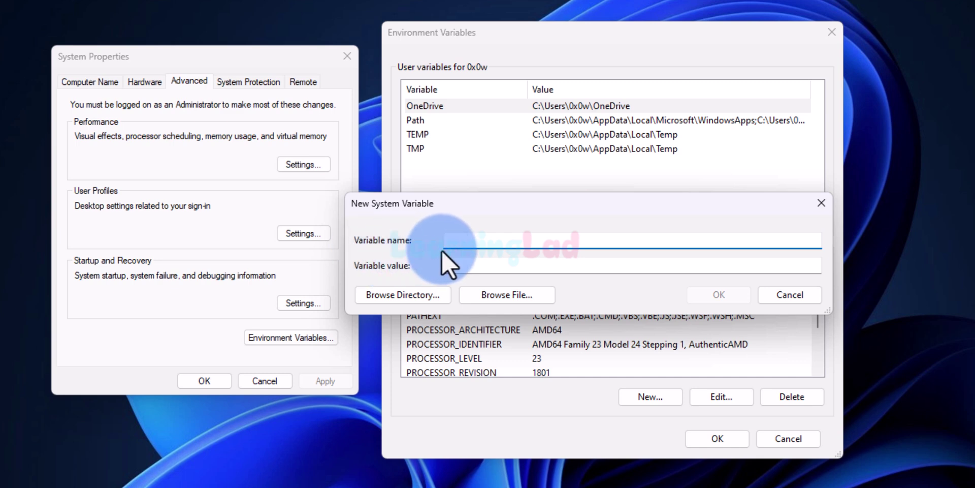
left_click(525, 240)
type("JAVA_HOME")
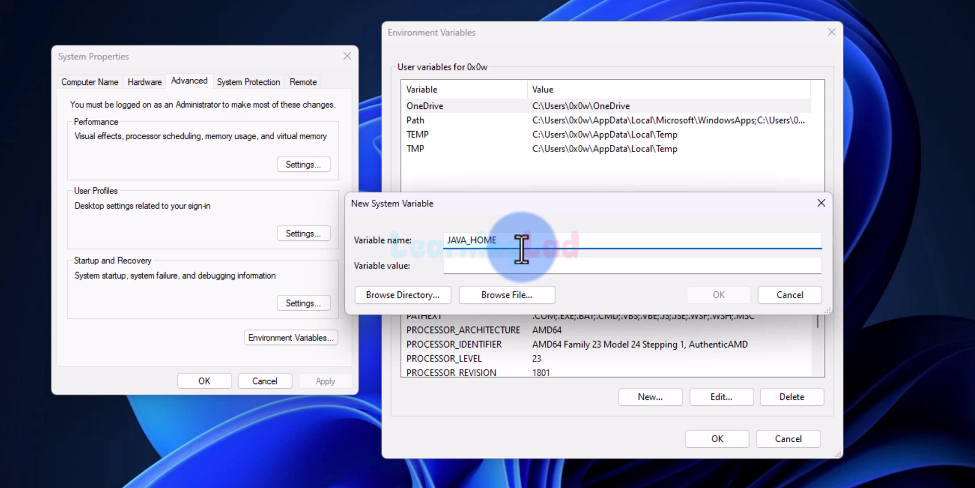
left_click(480, 269)
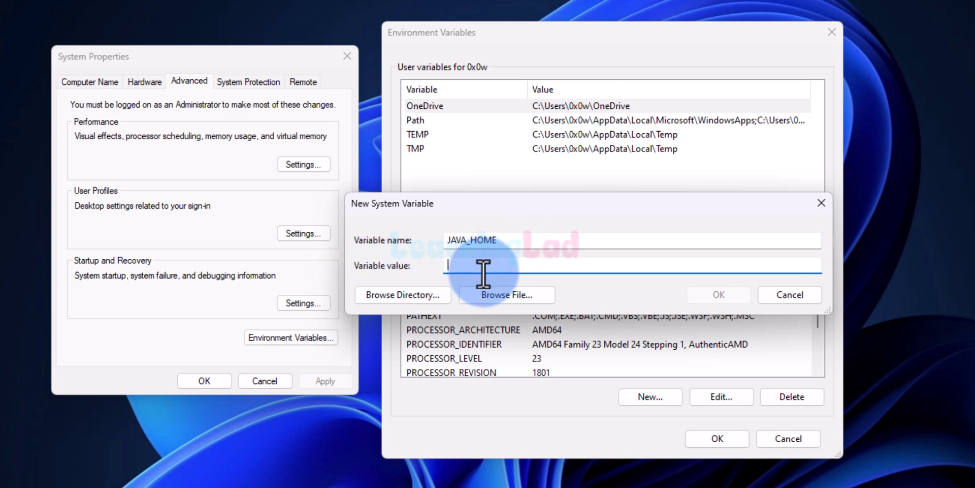
Step: Browse to C:\Program Files\Java\jdk-23 and accept that folder as the JAVA_HOME value
left_click(416, 298)
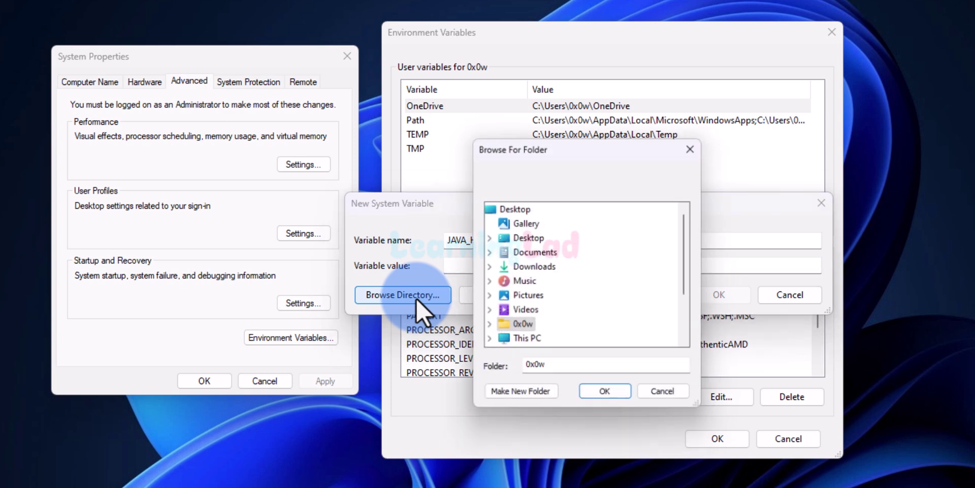
scroll(578, 261, "down", 1)
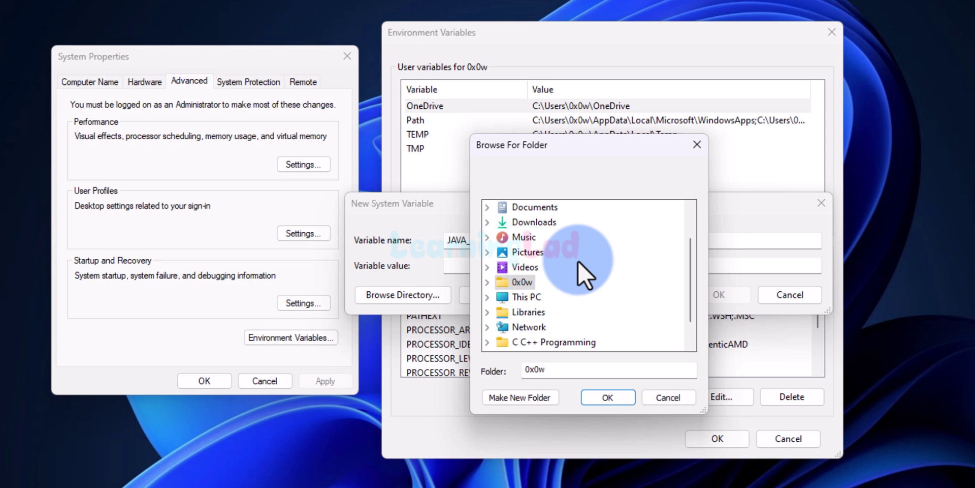
left_click(487, 296)
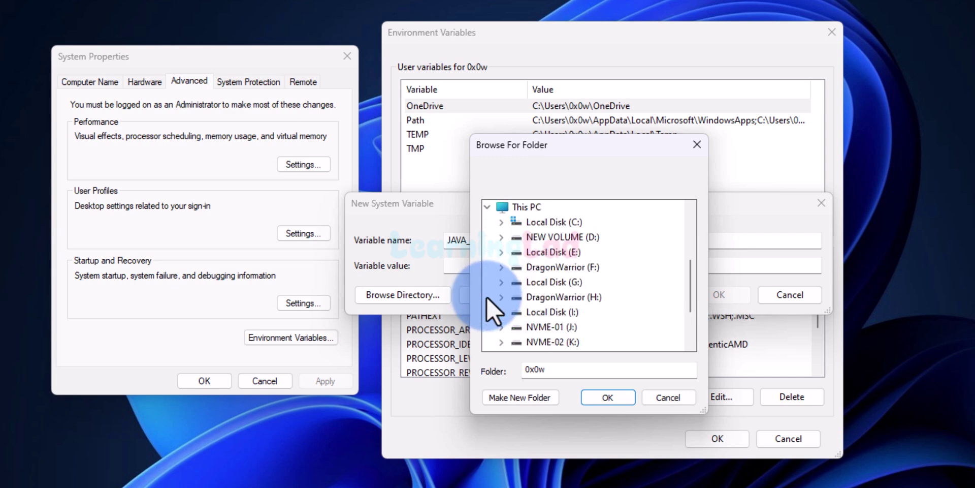
double_click(557, 224)
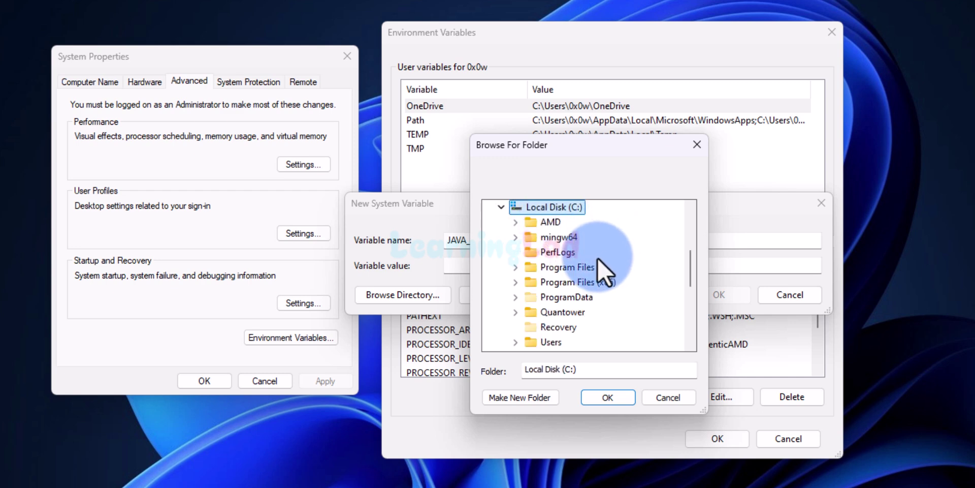
double_click(581, 268)
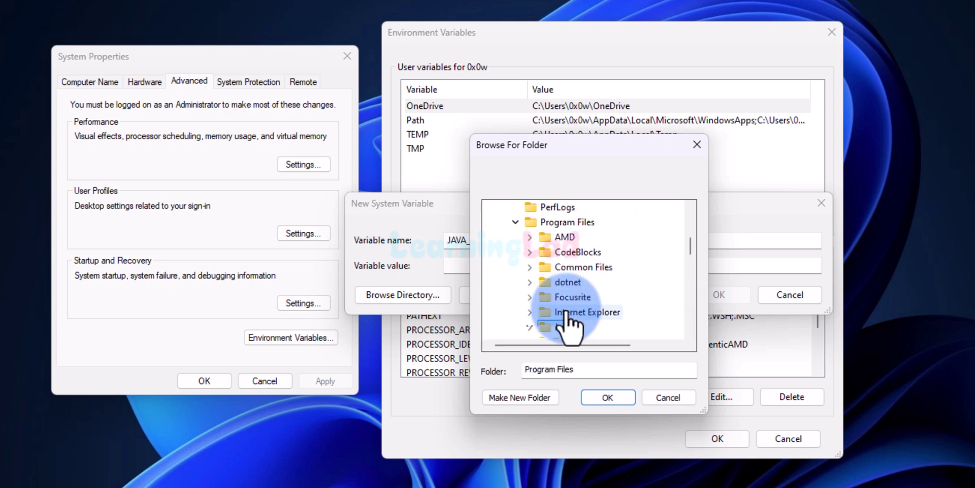
double_click(563, 325)
left_click(583, 297)
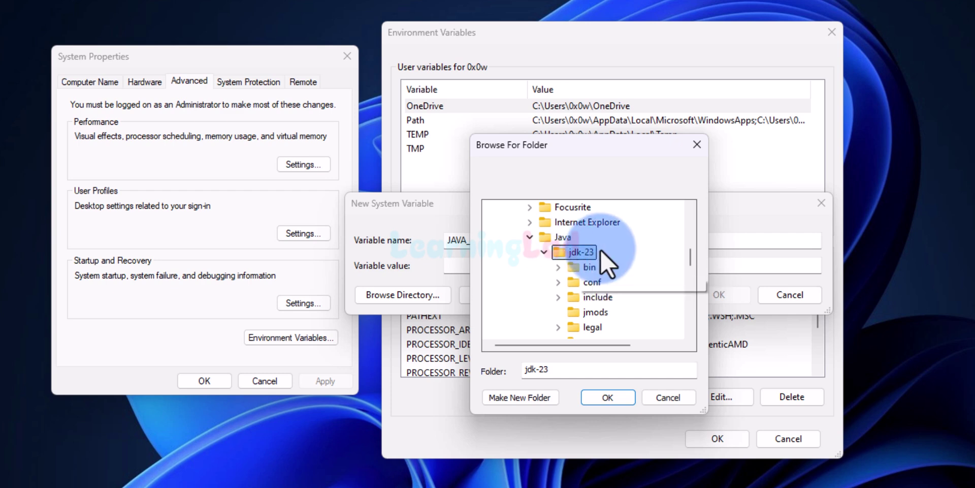
left_click(612, 399)
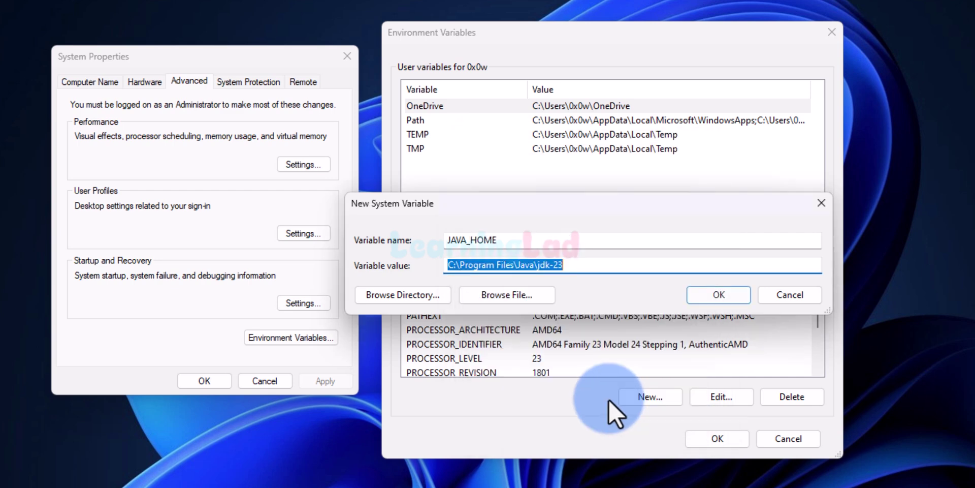
Step: Save the JAVA_HOME variable and close Environment Variables and System Properties
left_click(725, 296)
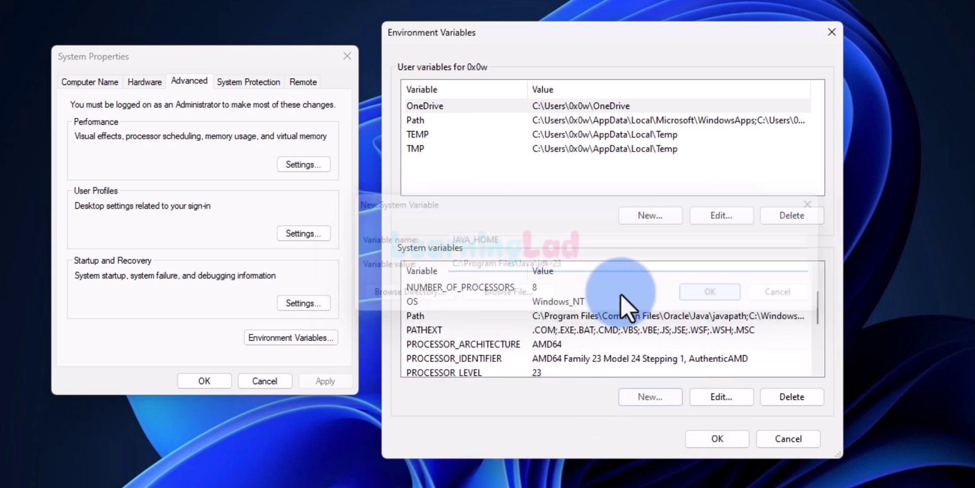
left_click(699, 442)
left_click(206, 380)
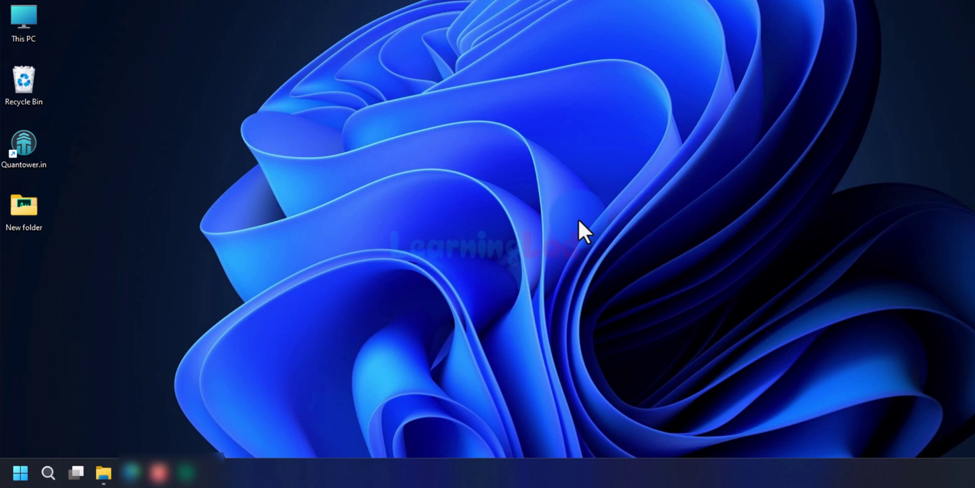
Step: Search Start for 'cmd' and launch Command Prompt
left_click(19, 473)
type("cmd")
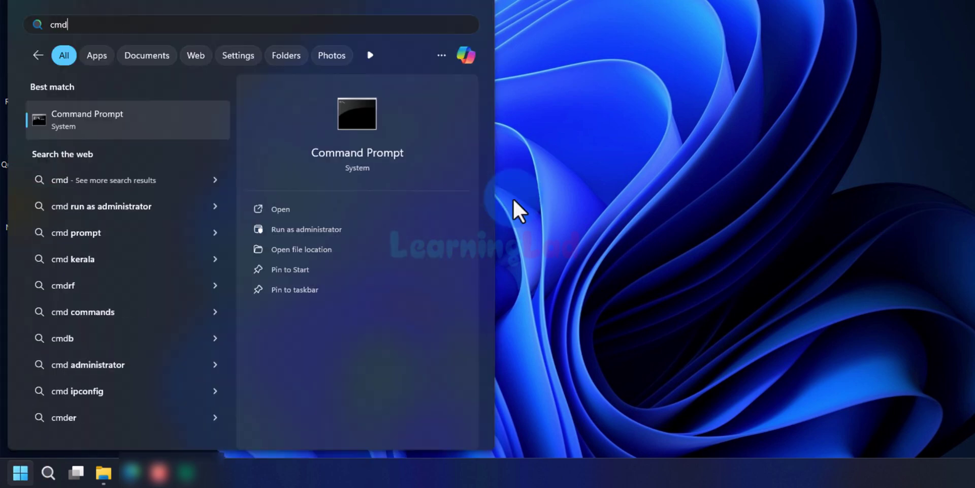
left_click(368, 206)
Step: Run java -version and javac -version, confirming both report version 23
left_click(383, 236)
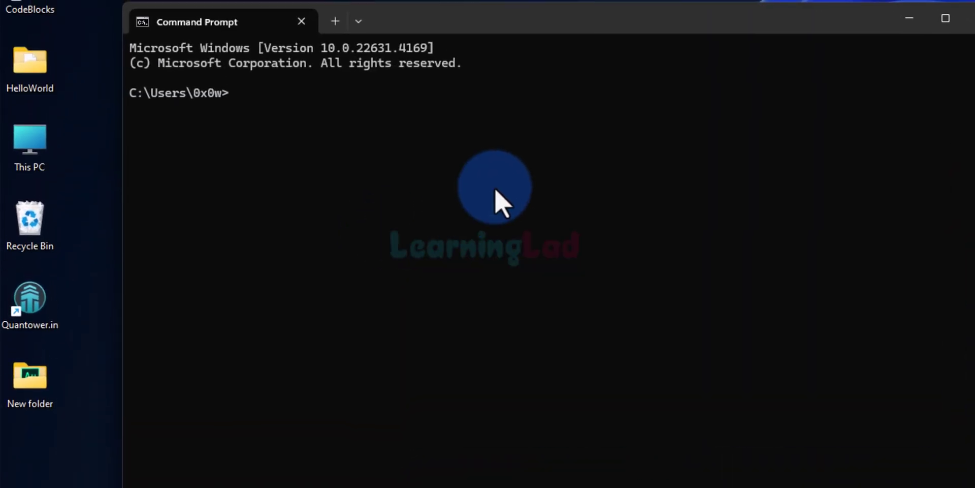
type("java -version")
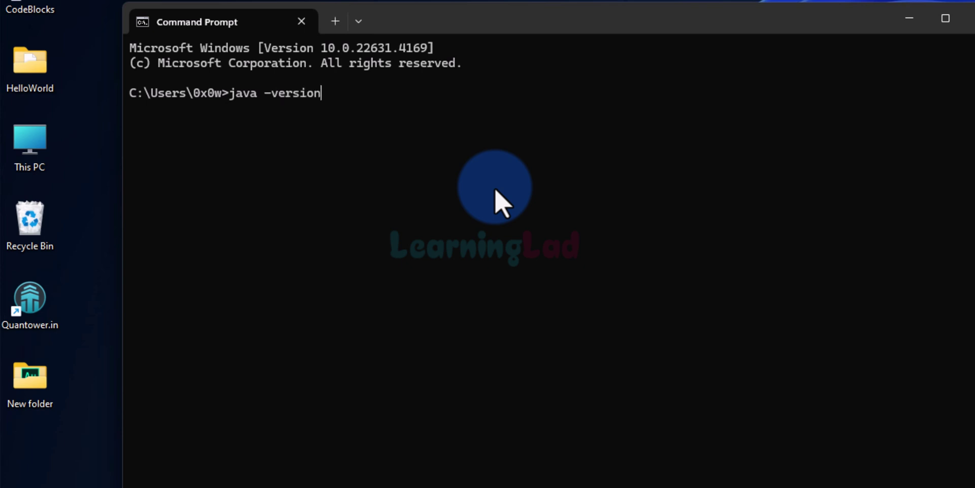
key("Return")
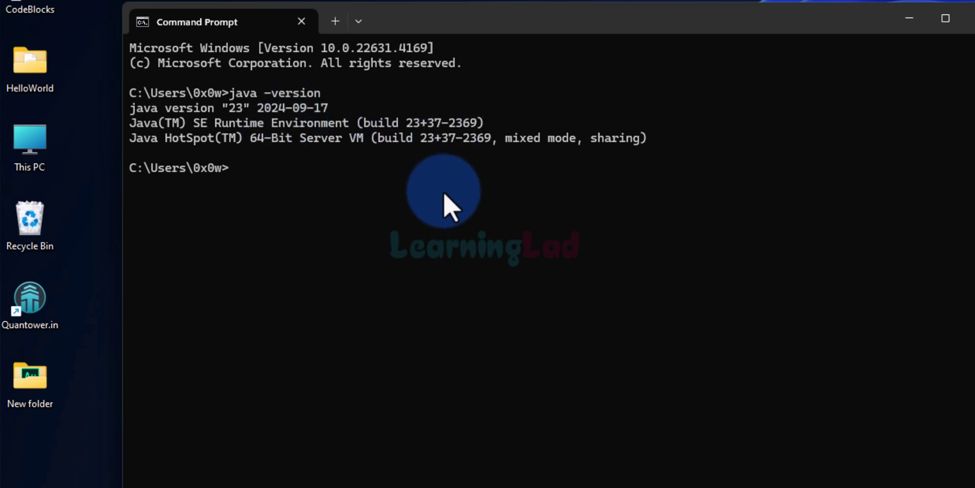
type("javac -version")
key("Return")
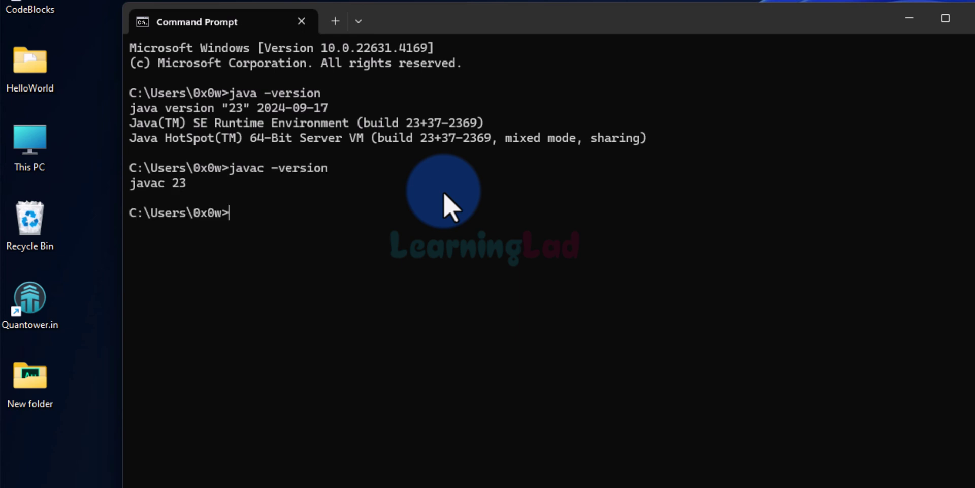